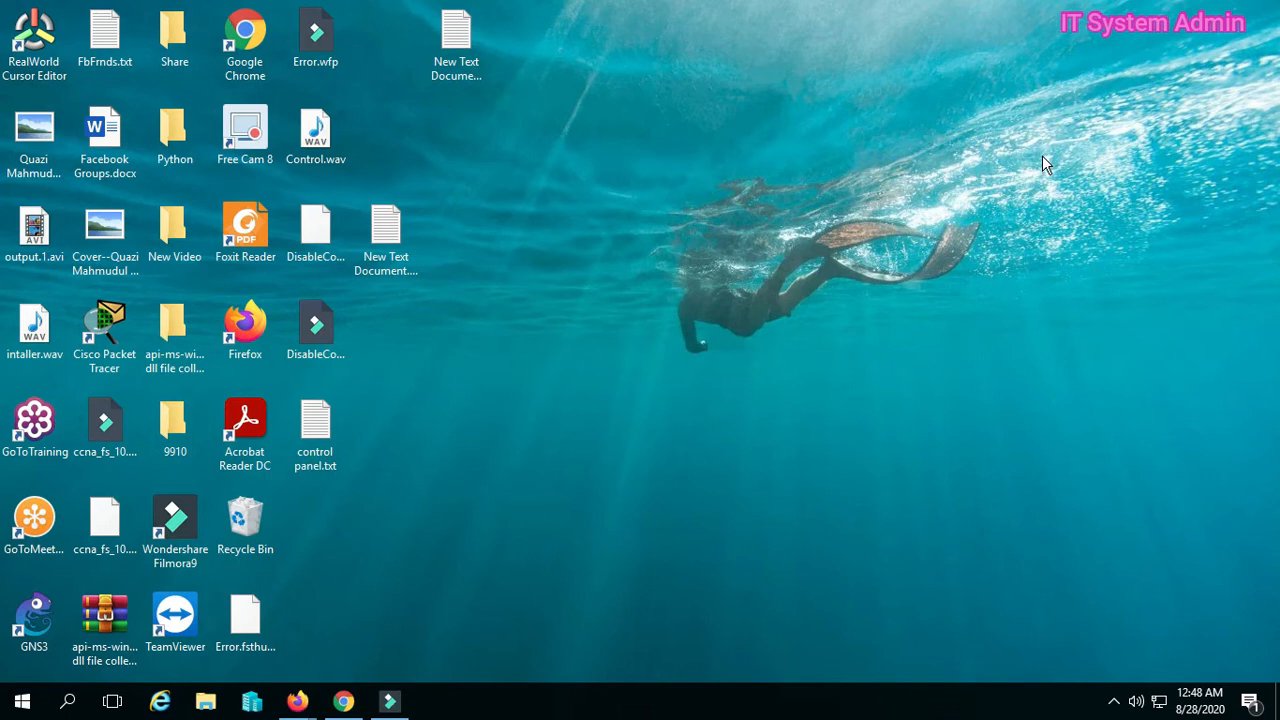
Open the BitLocker Drive Encryption settings from the System and Security section of Control Panel
click(67, 701)
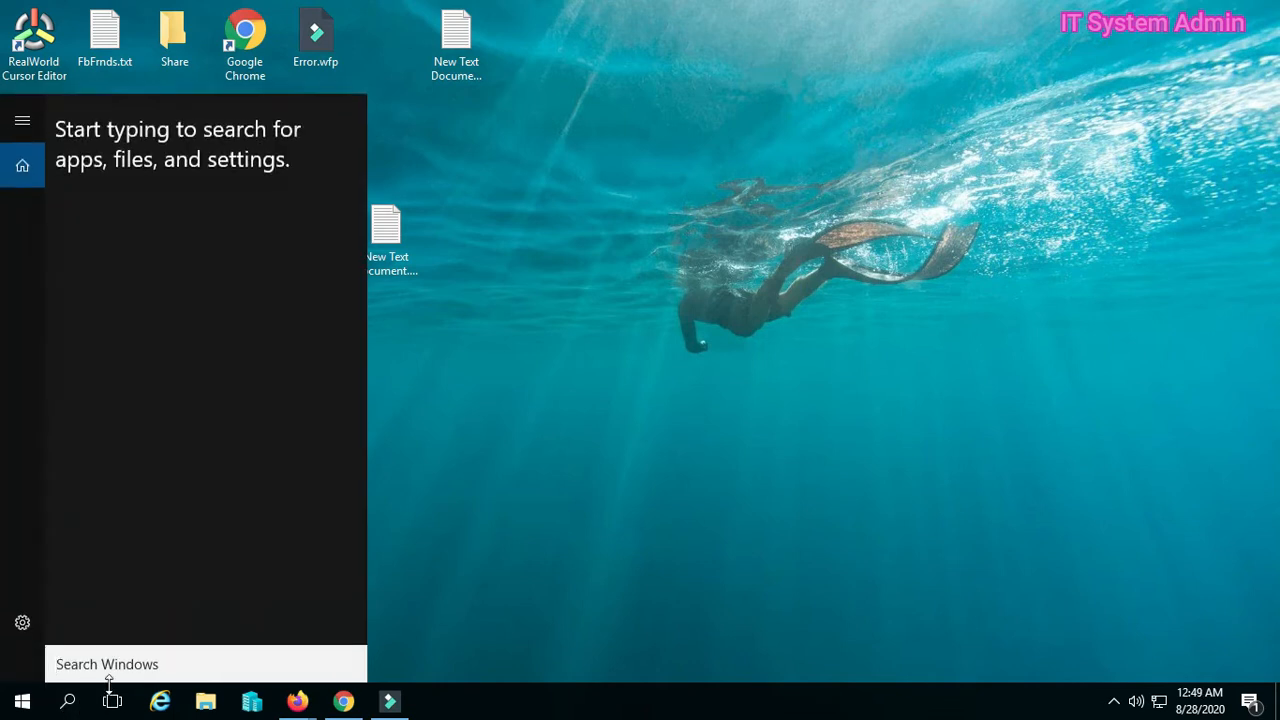
text(c)
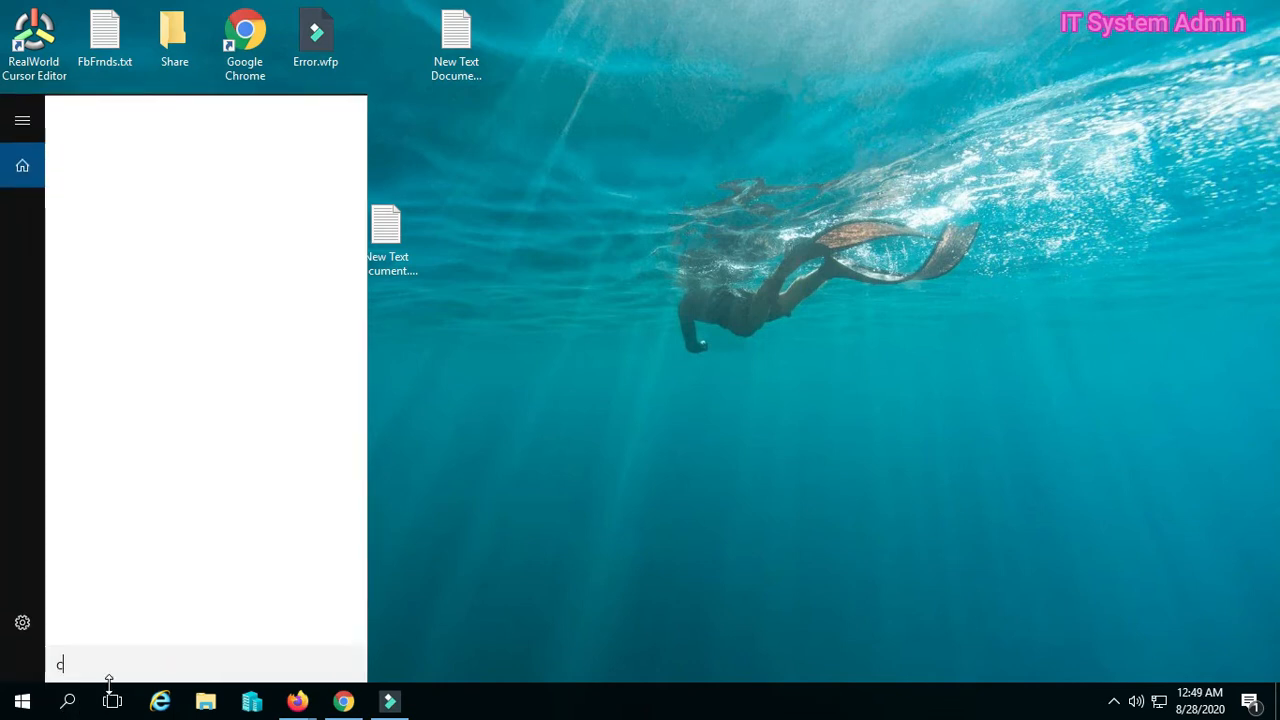
text(onr)
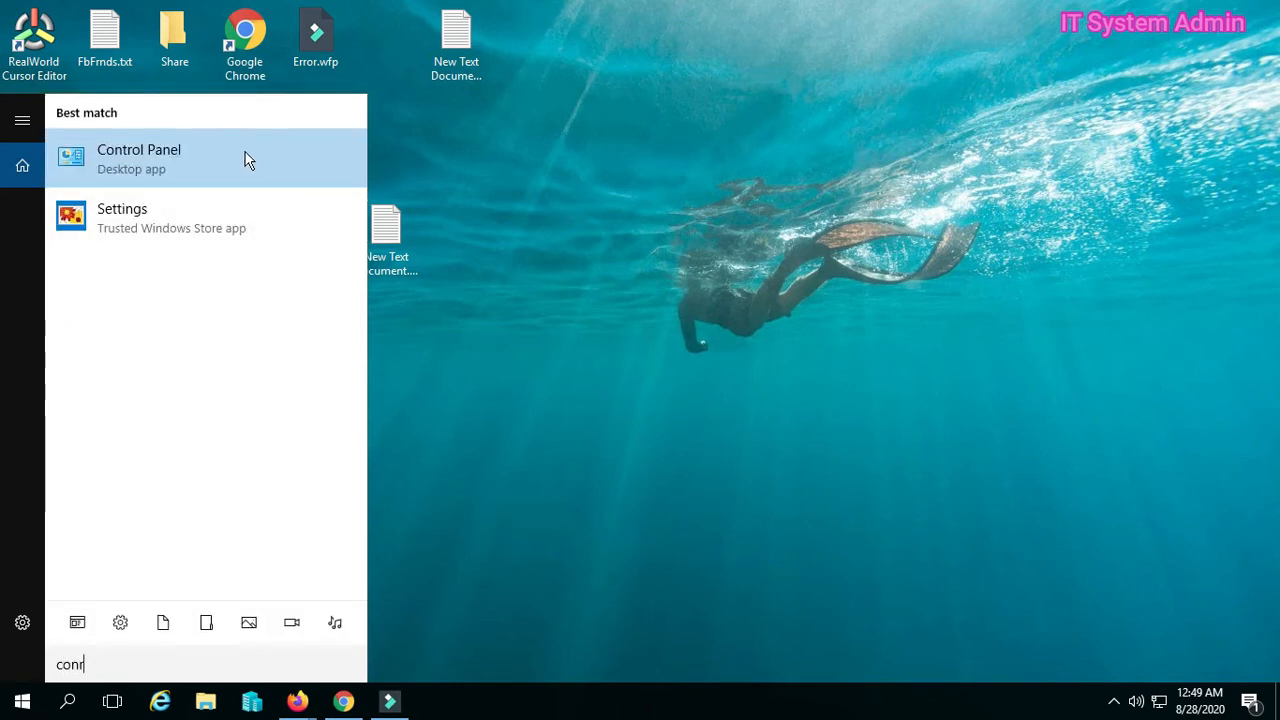
click(210, 152)
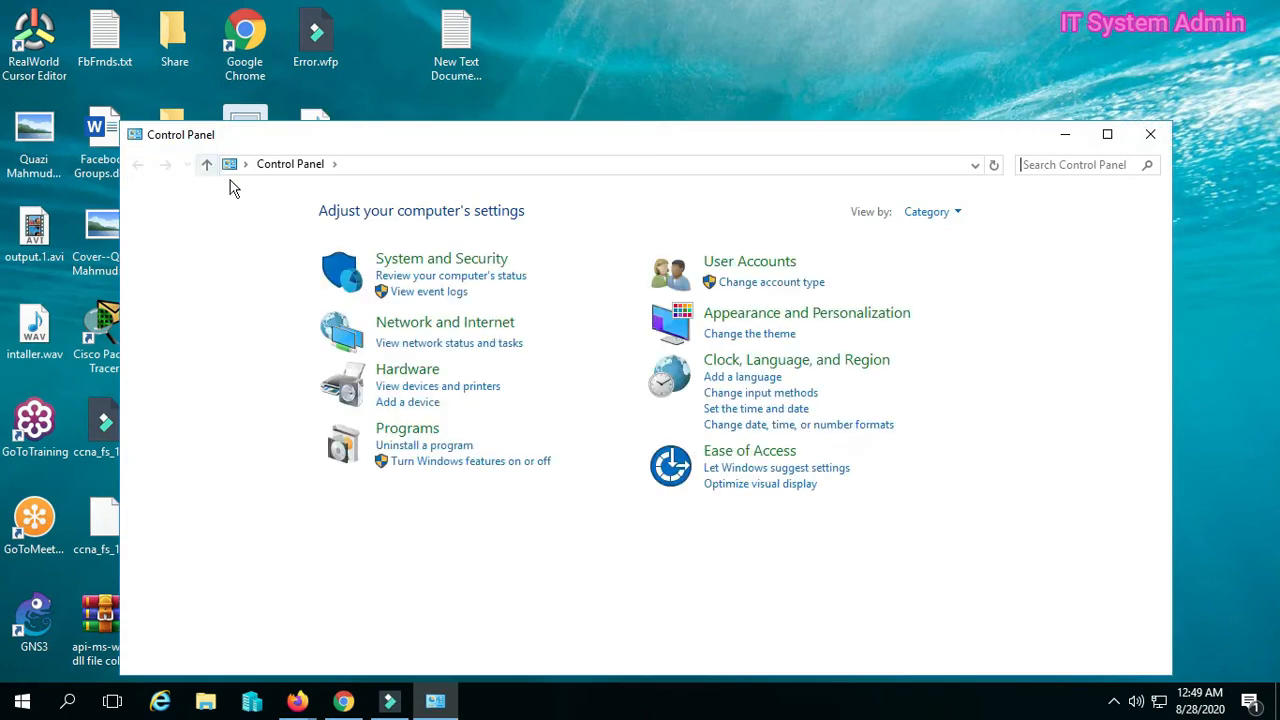
click(446, 262)
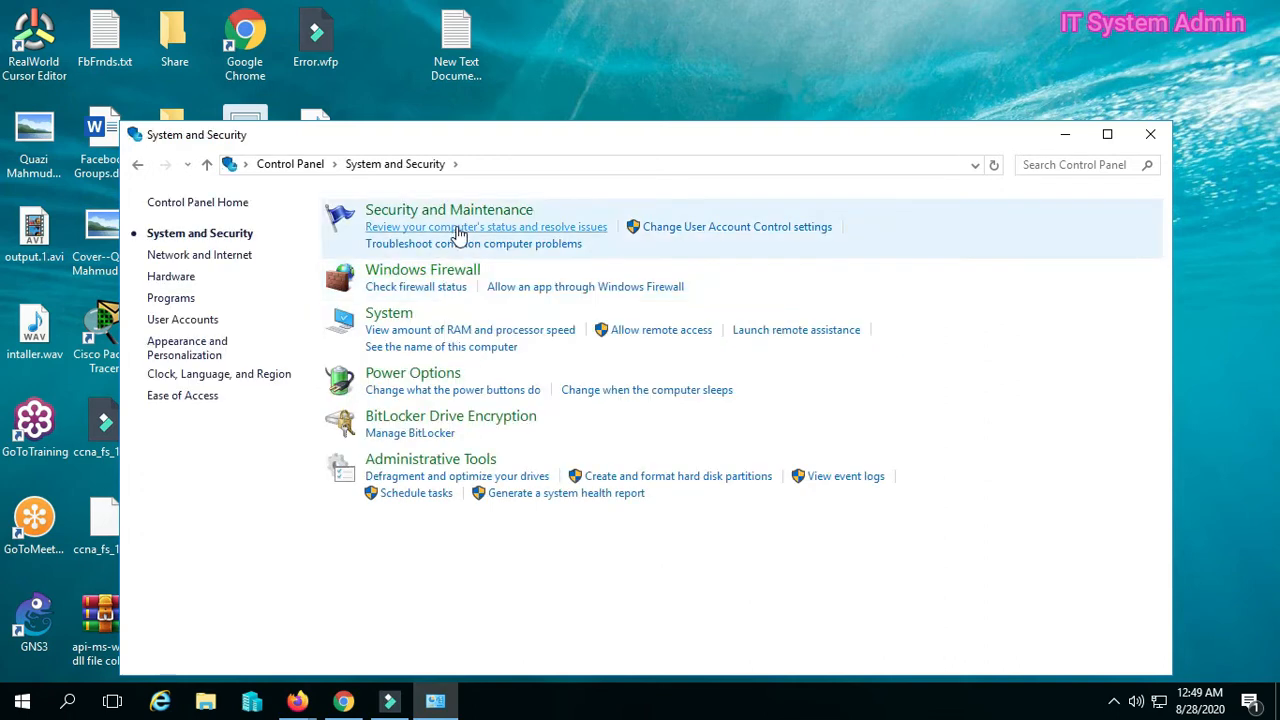
click(465, 418)
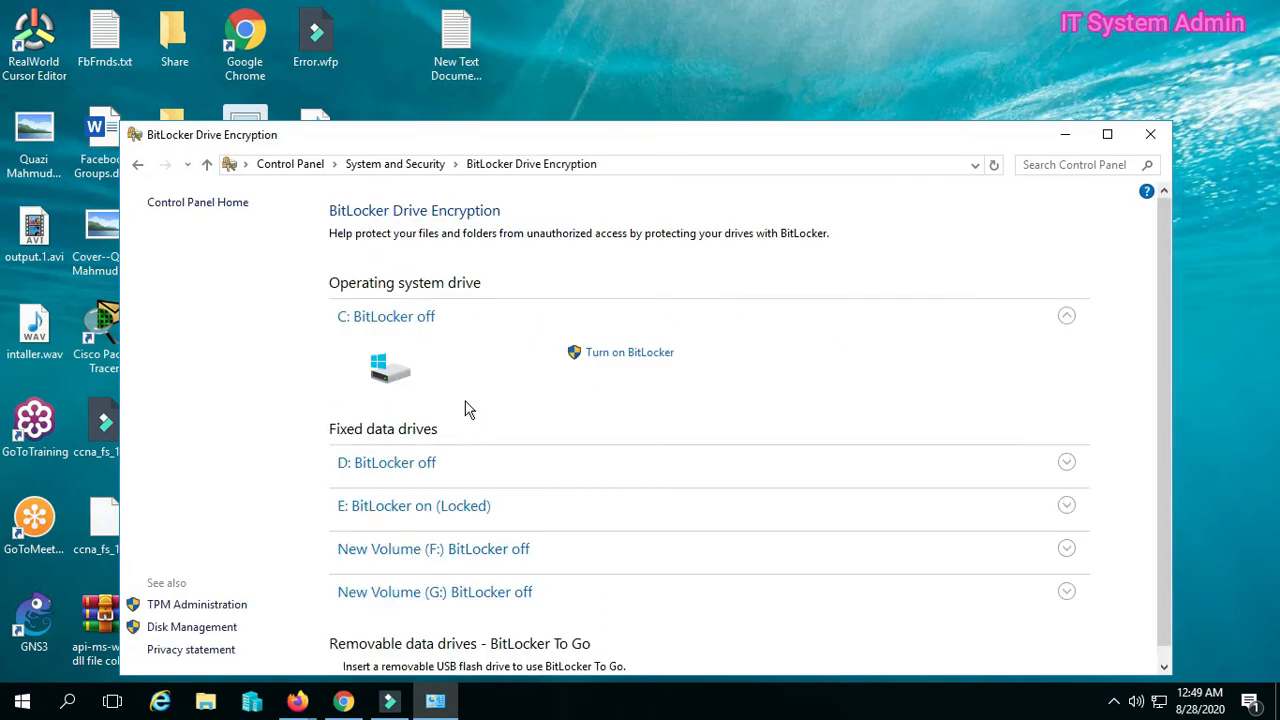
Start turning on BitLocker for the fixed data drive New Volume (F:)
drag(571, 136, 564, 46)
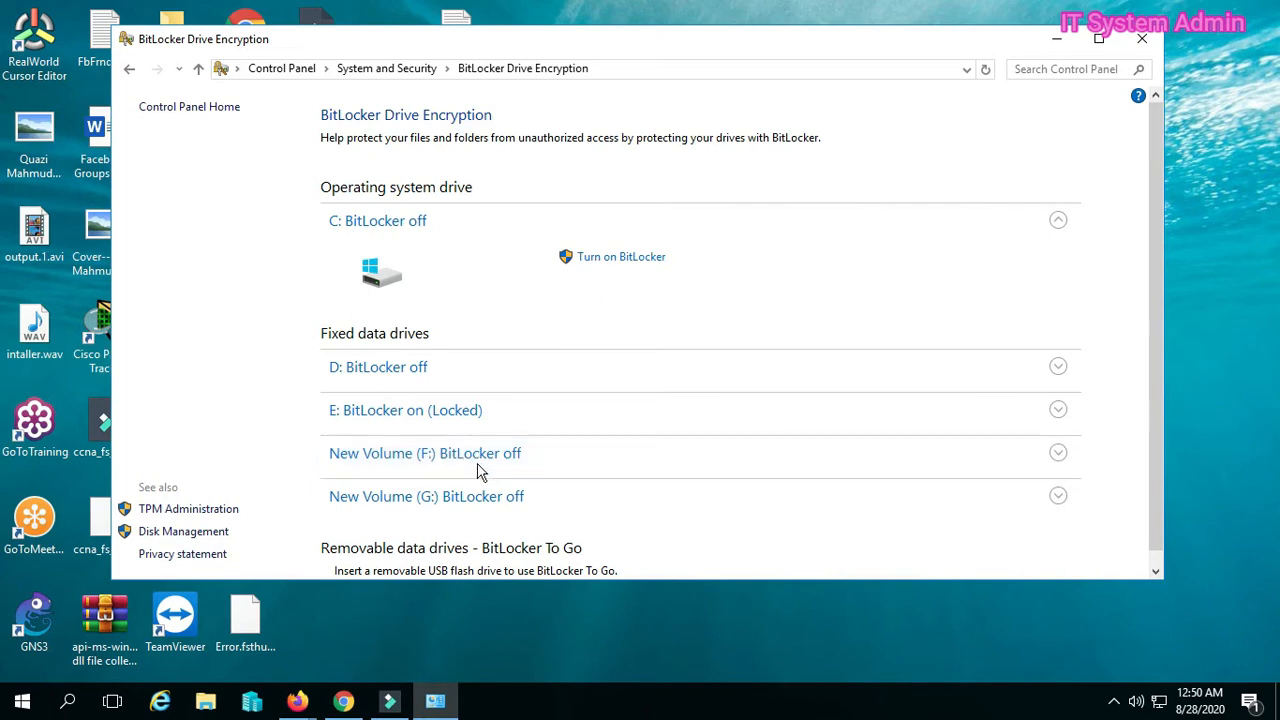
click(1059, 452)
scroll(882, 344, down, 1)
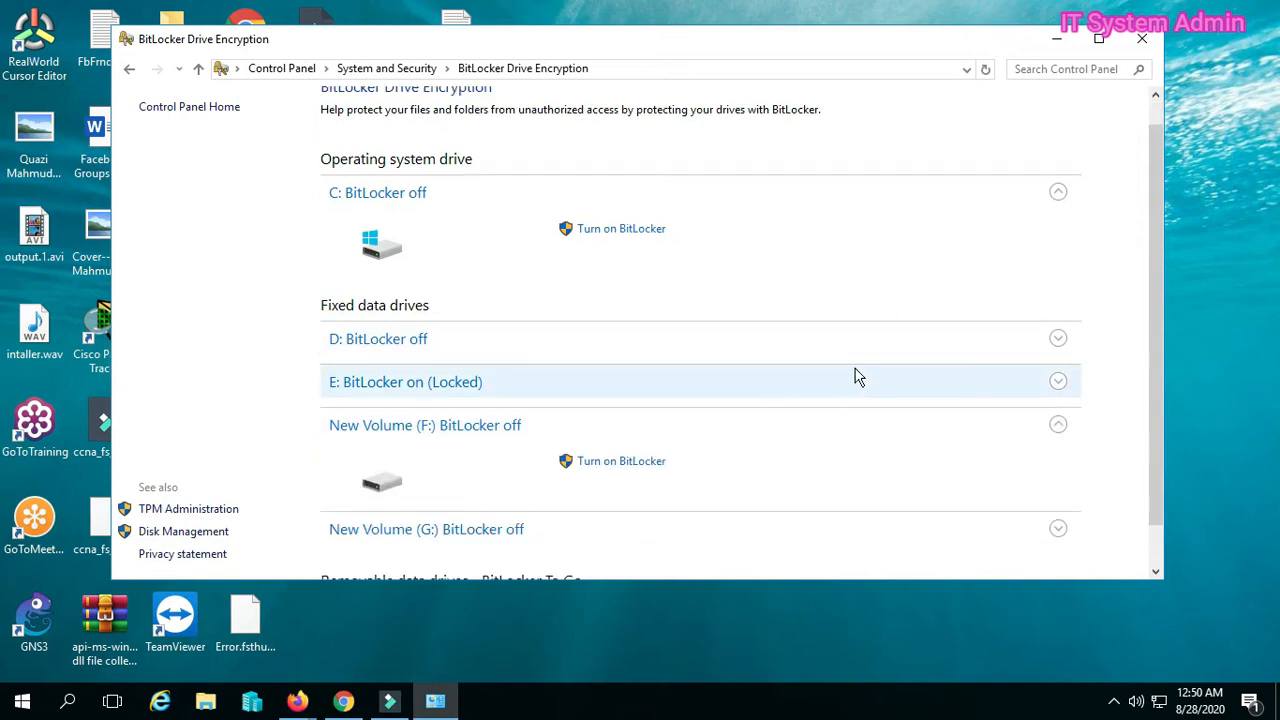
click(624, 468)
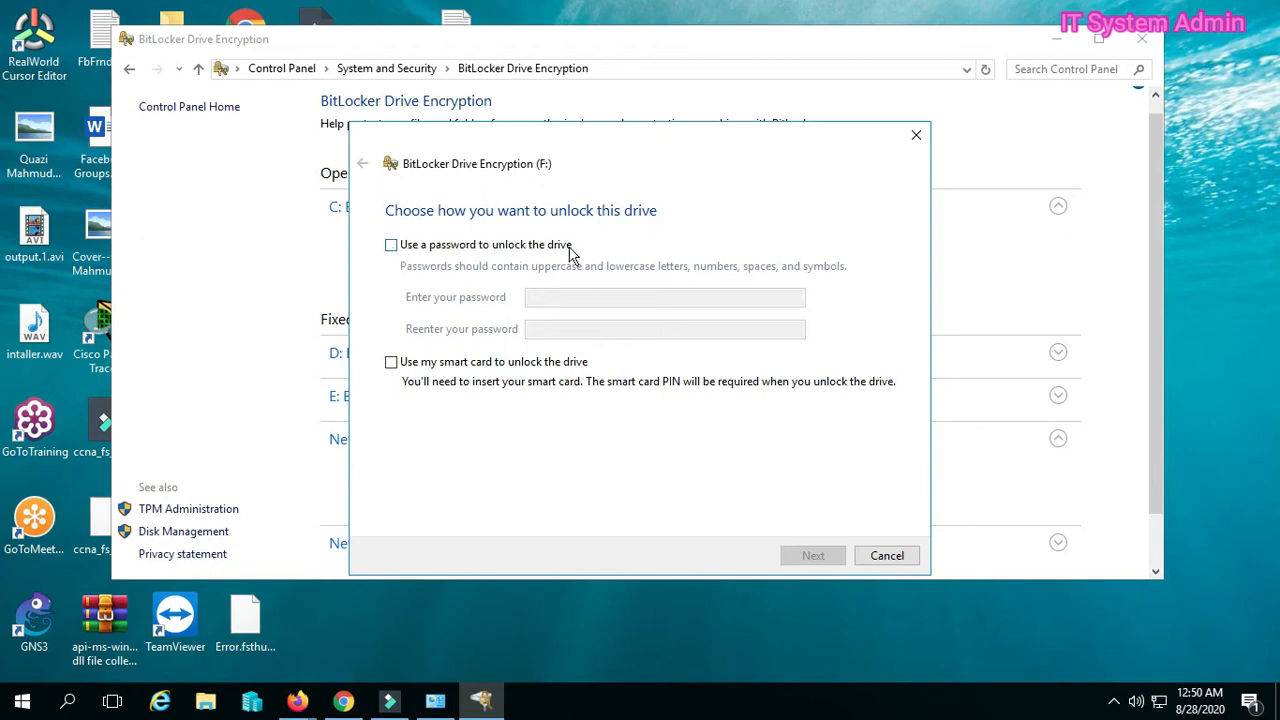
Choose a password as the unlock method for drive F:, enter and re-enter the drive password, and continue
click(391, 246)
click(540, 298)
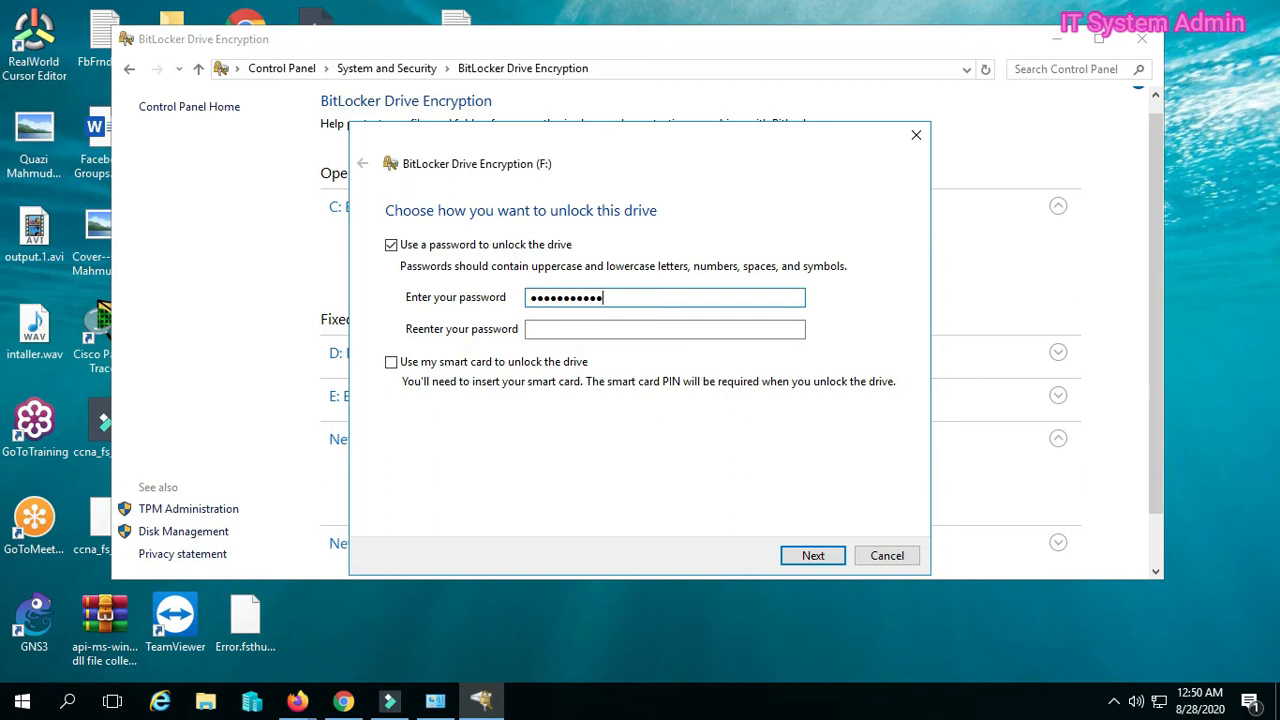
click(586, 330)
text(P)
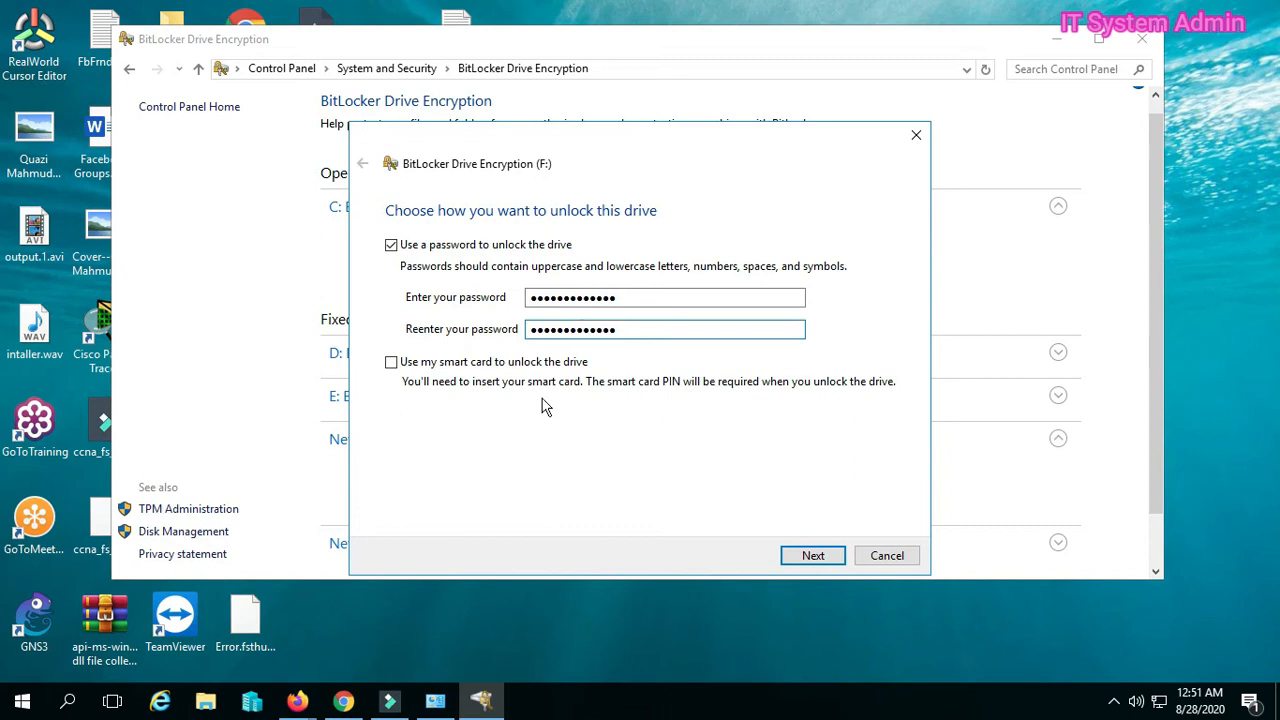
click(808, 558)
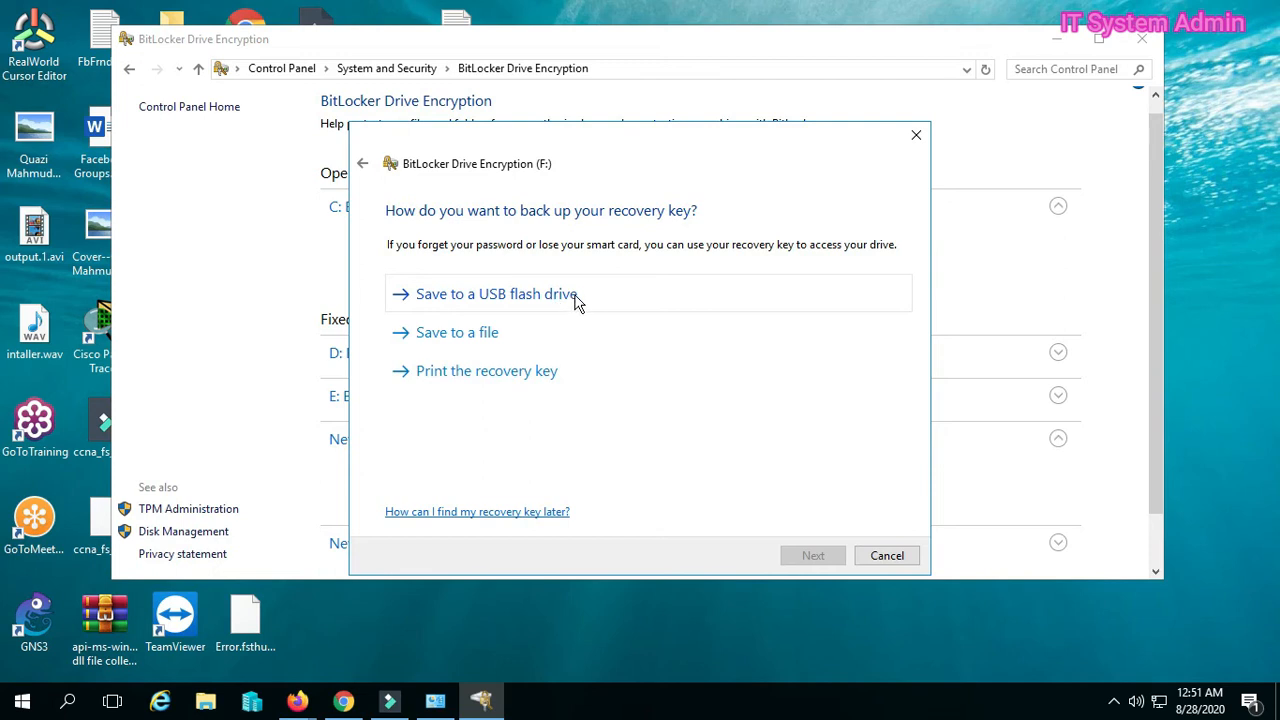
Back up the recovery key as a text file on the Desktop, accept saving it on this PC, and continue
click(503, 335)
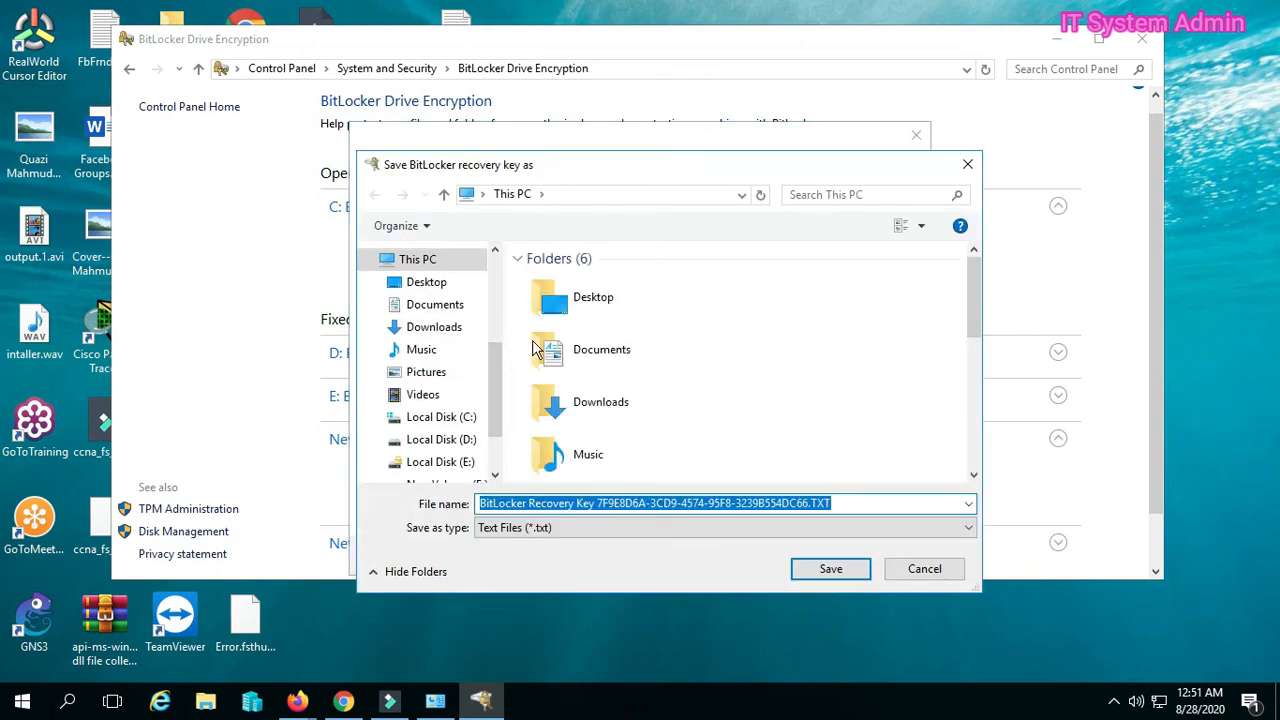
scroll(626, 323, down, 3)
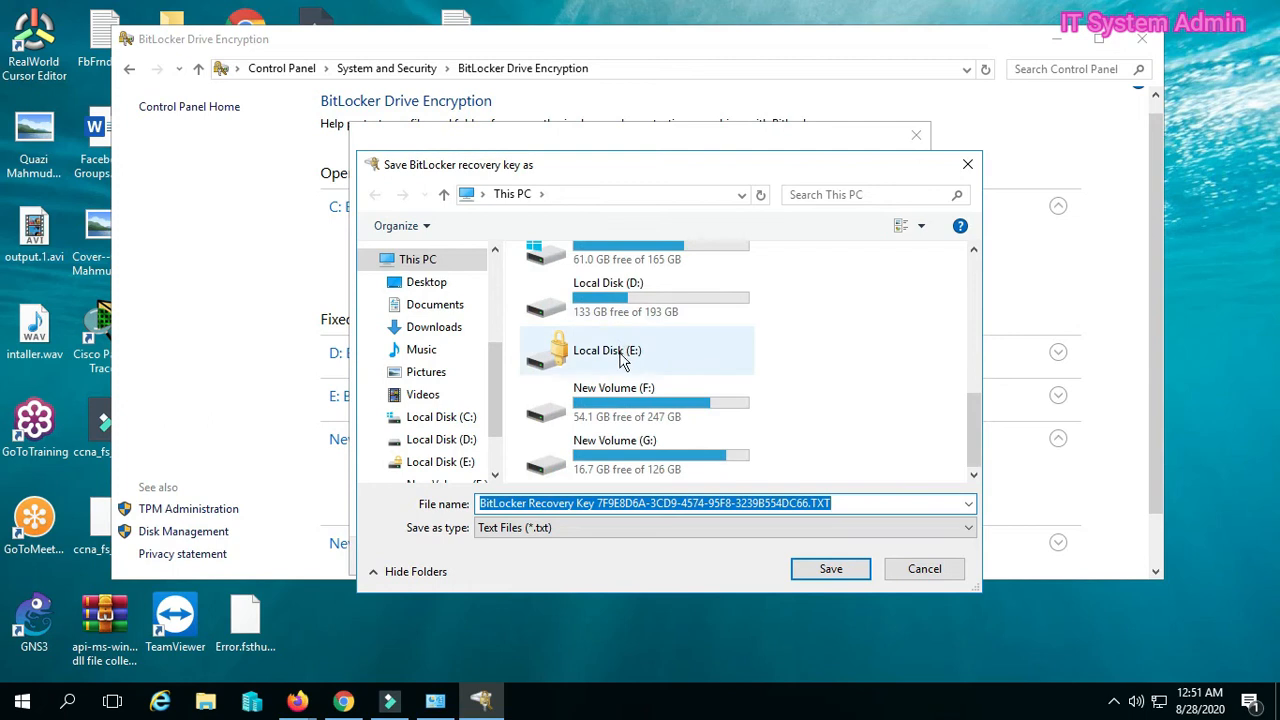
scroll(624, 360, up, 3)
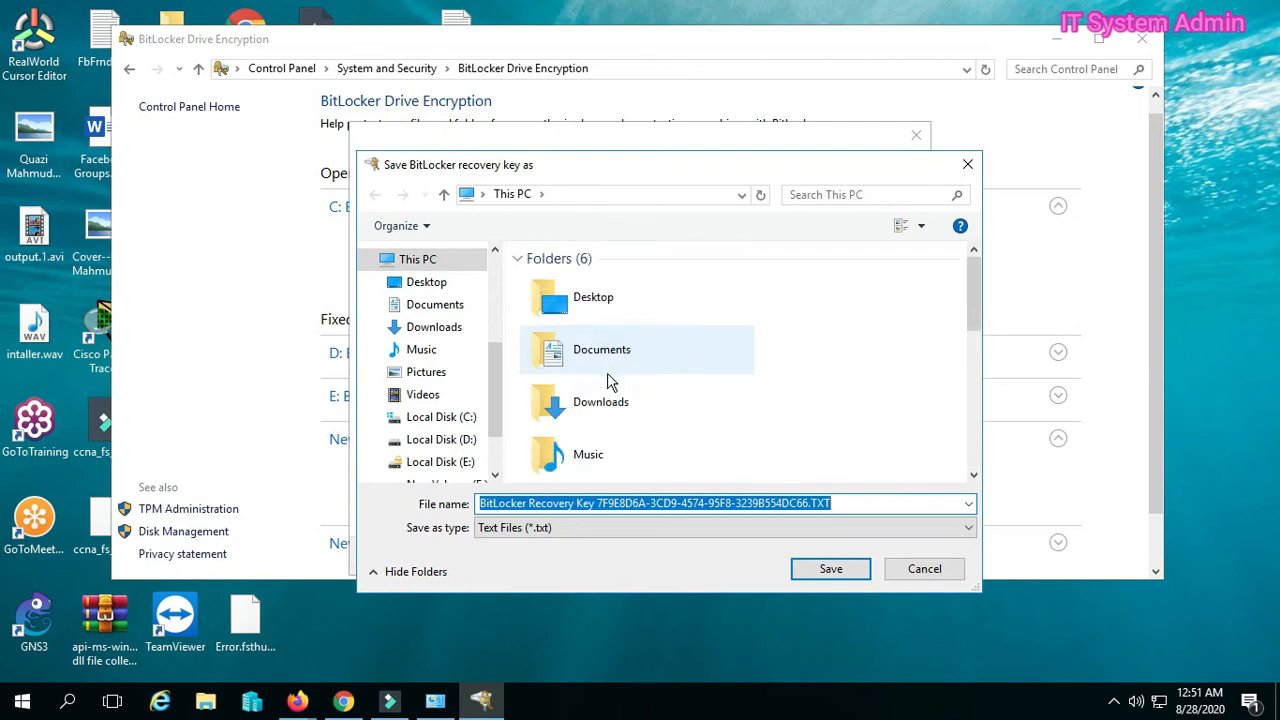
double_click(600, 300)
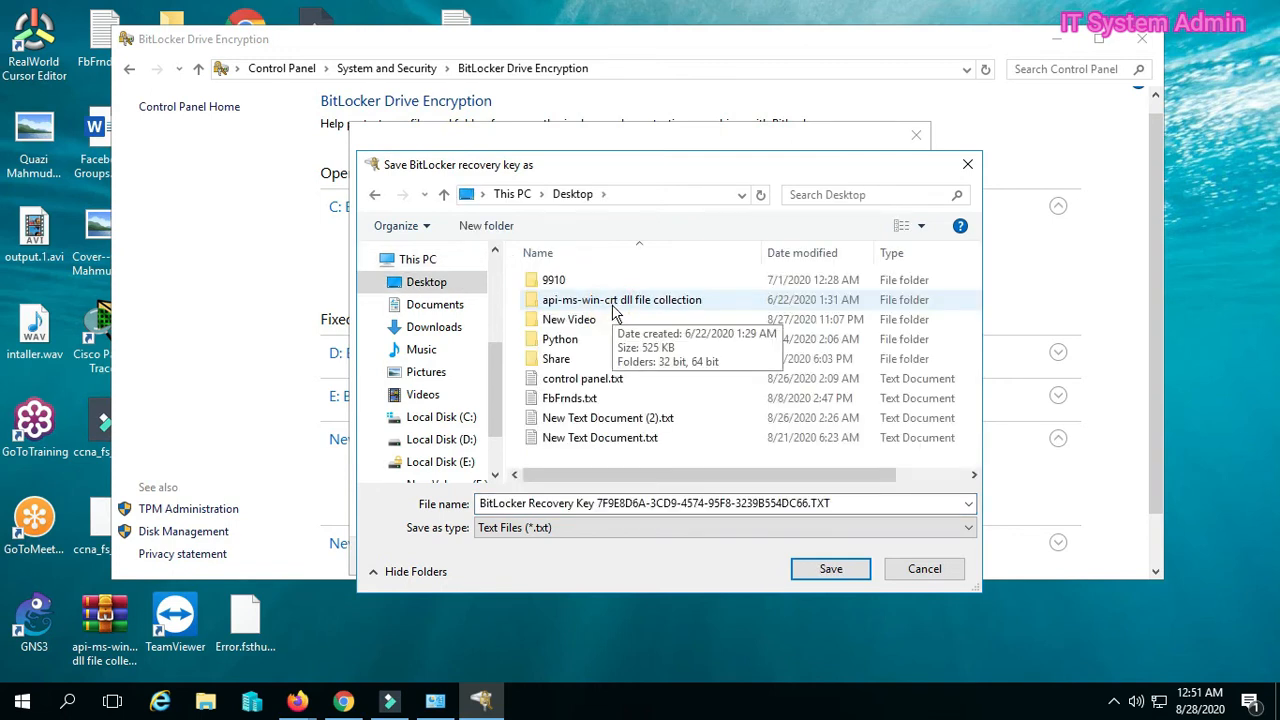
click(828, 569)
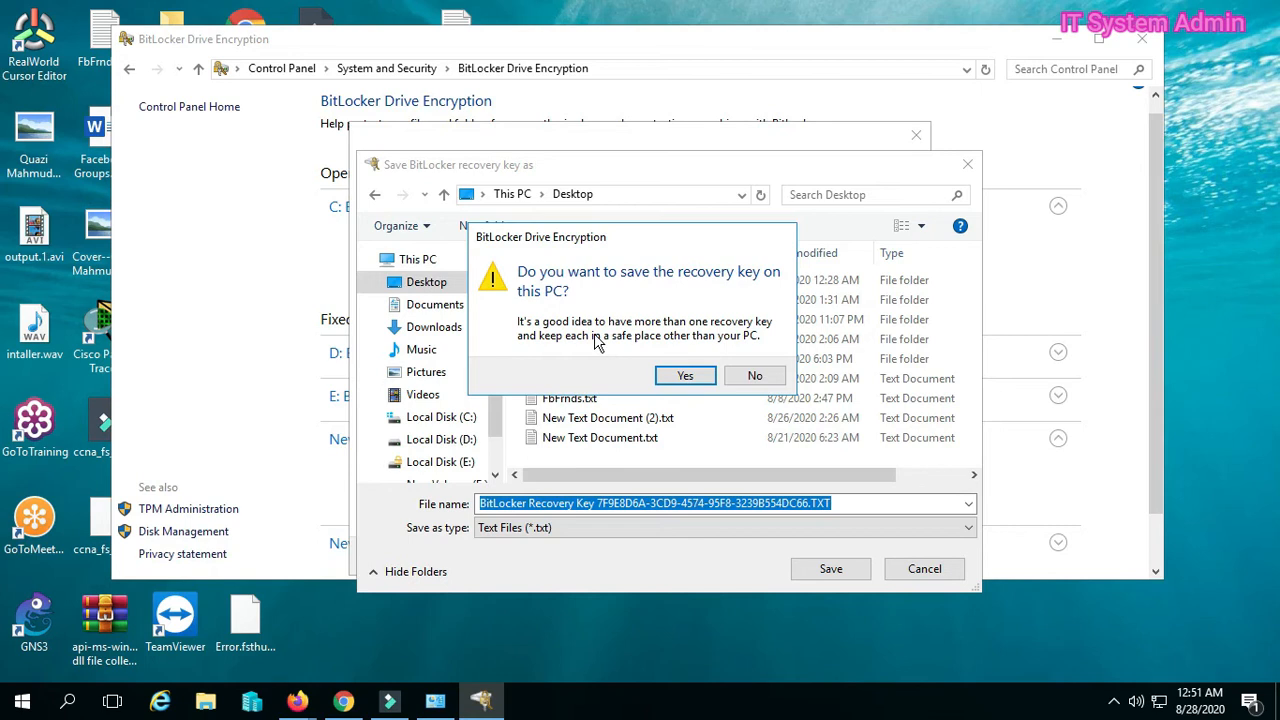
click(686, 378)
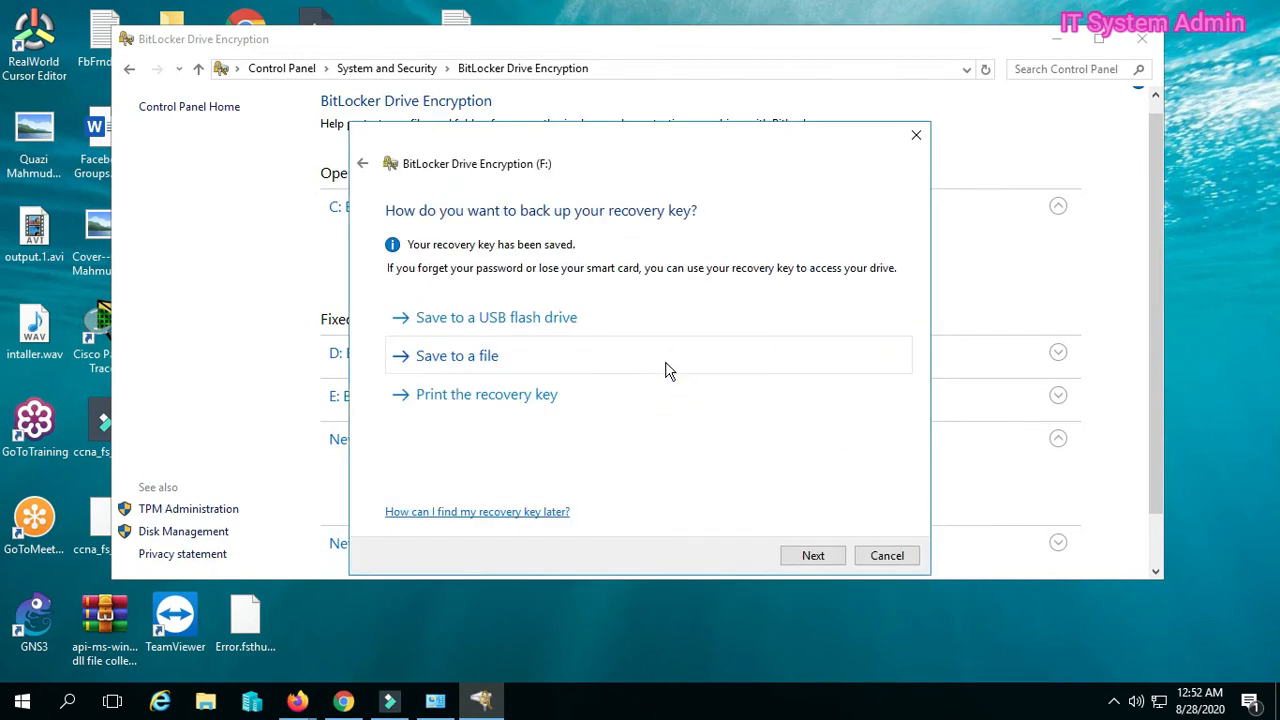
click(824, 559)
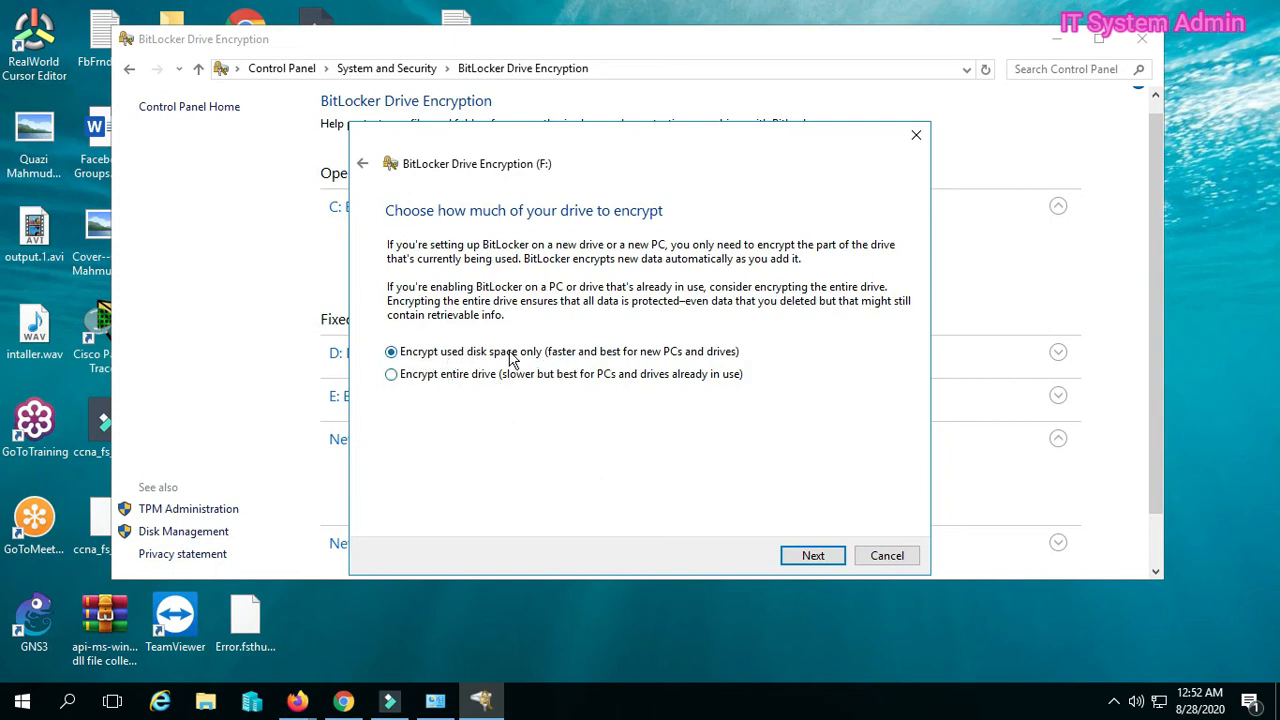
Start encrypting drive F: with used disk space only and the new encryption mode
click(814, 557)
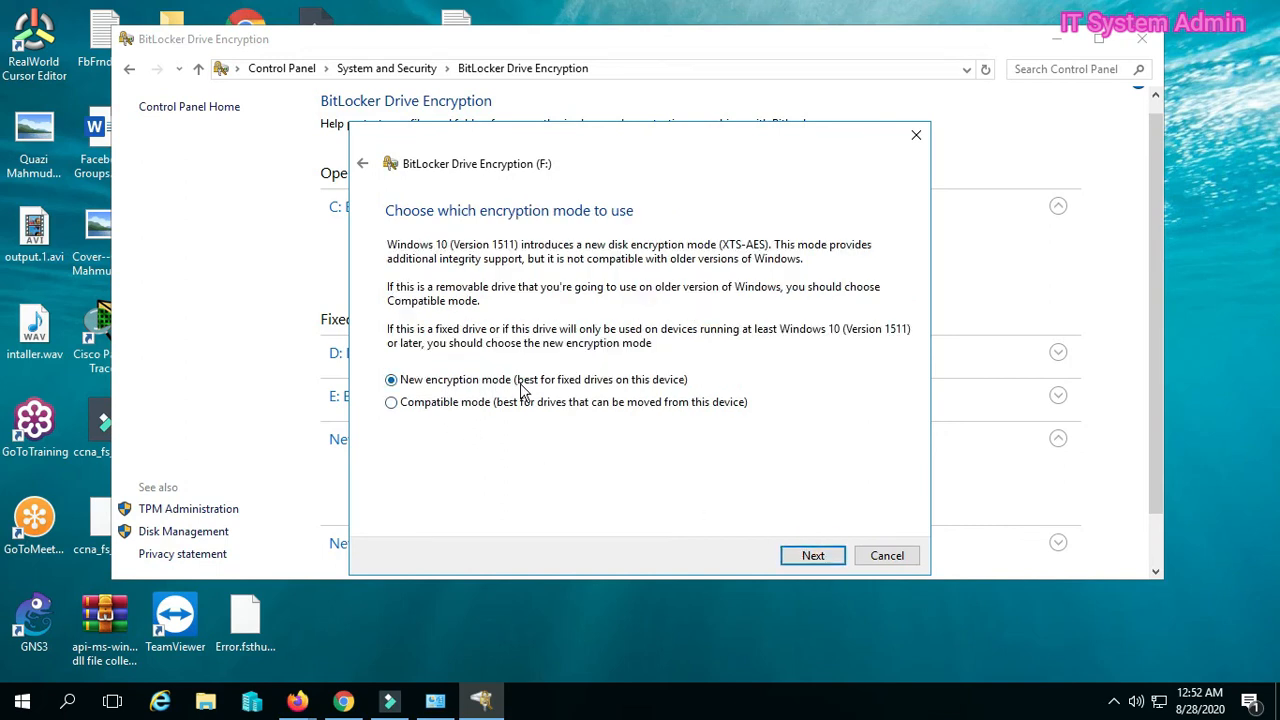
click(814, 556)
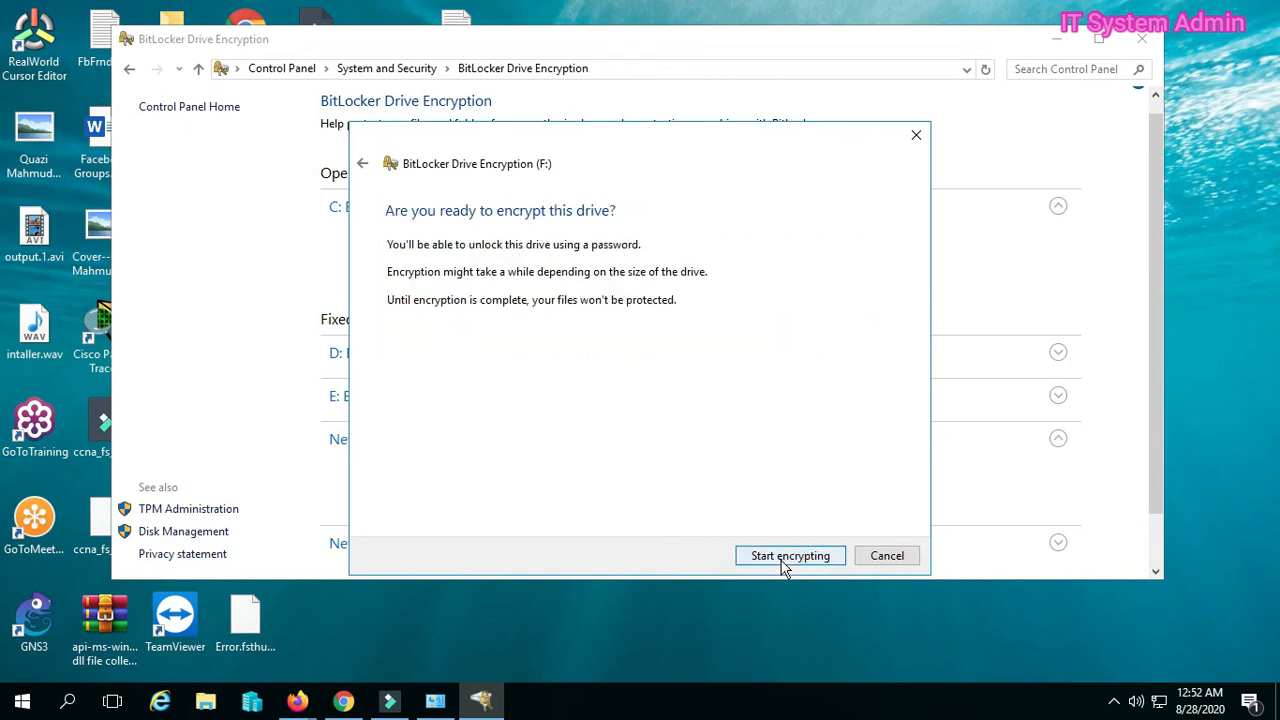
click(783, 562)
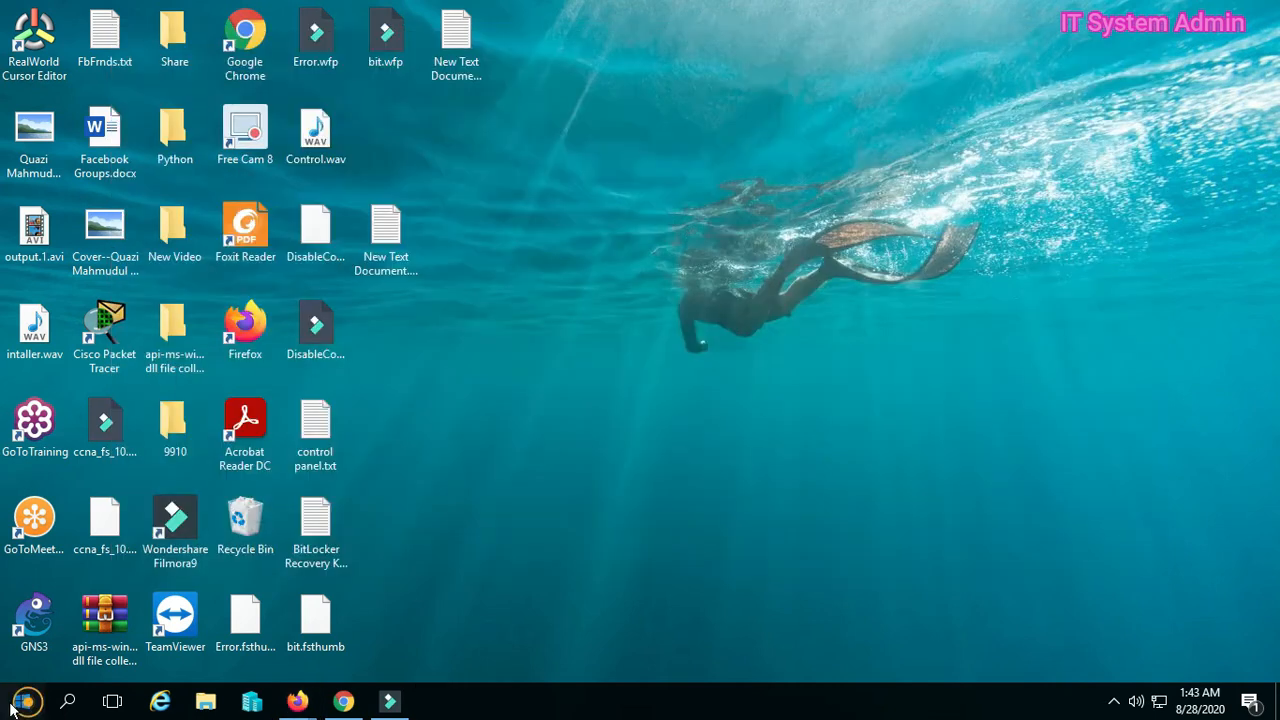
click(22, 700)
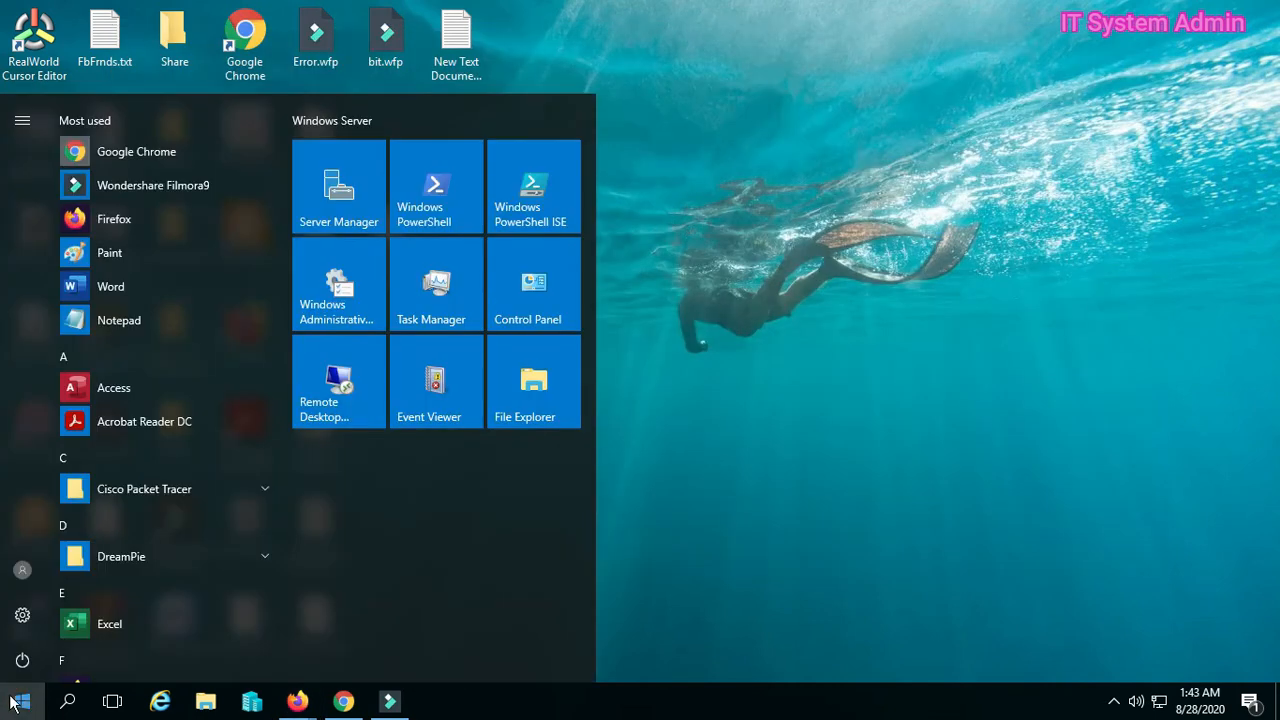
click(22, 661)
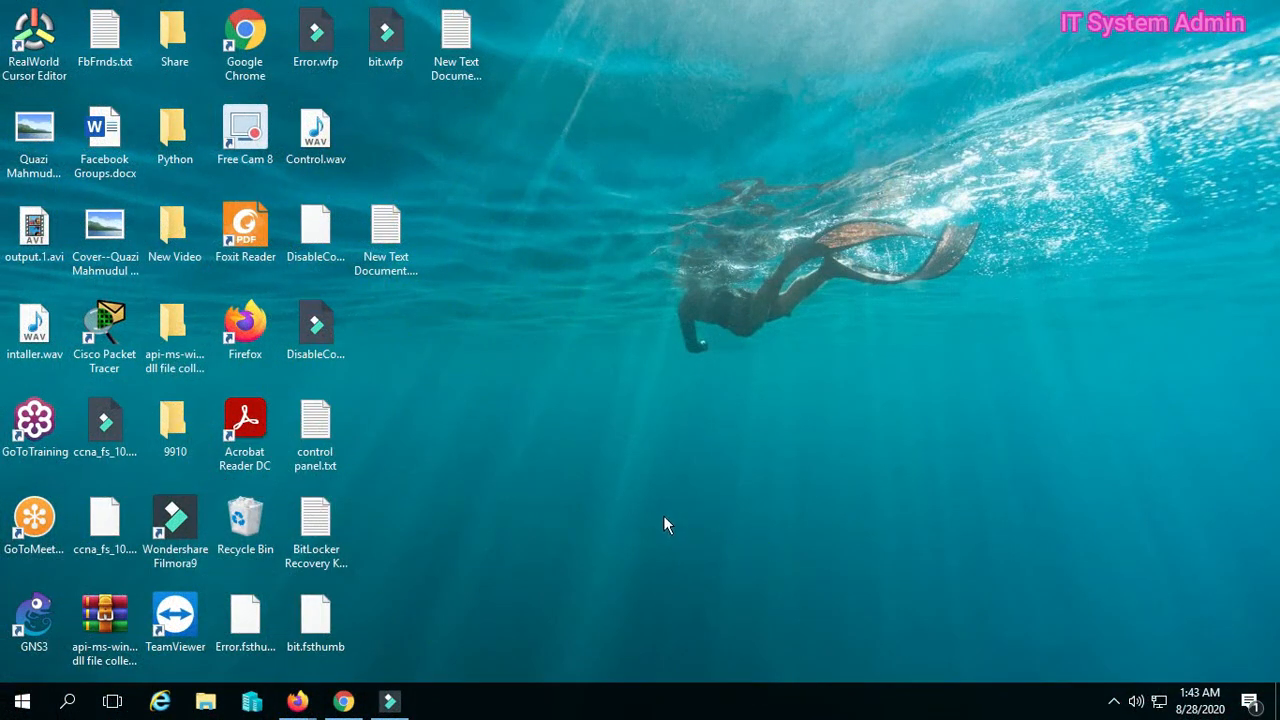
Open This PC in a maximized File Explorer window and look over the BitLocker drives
click(205, 702)
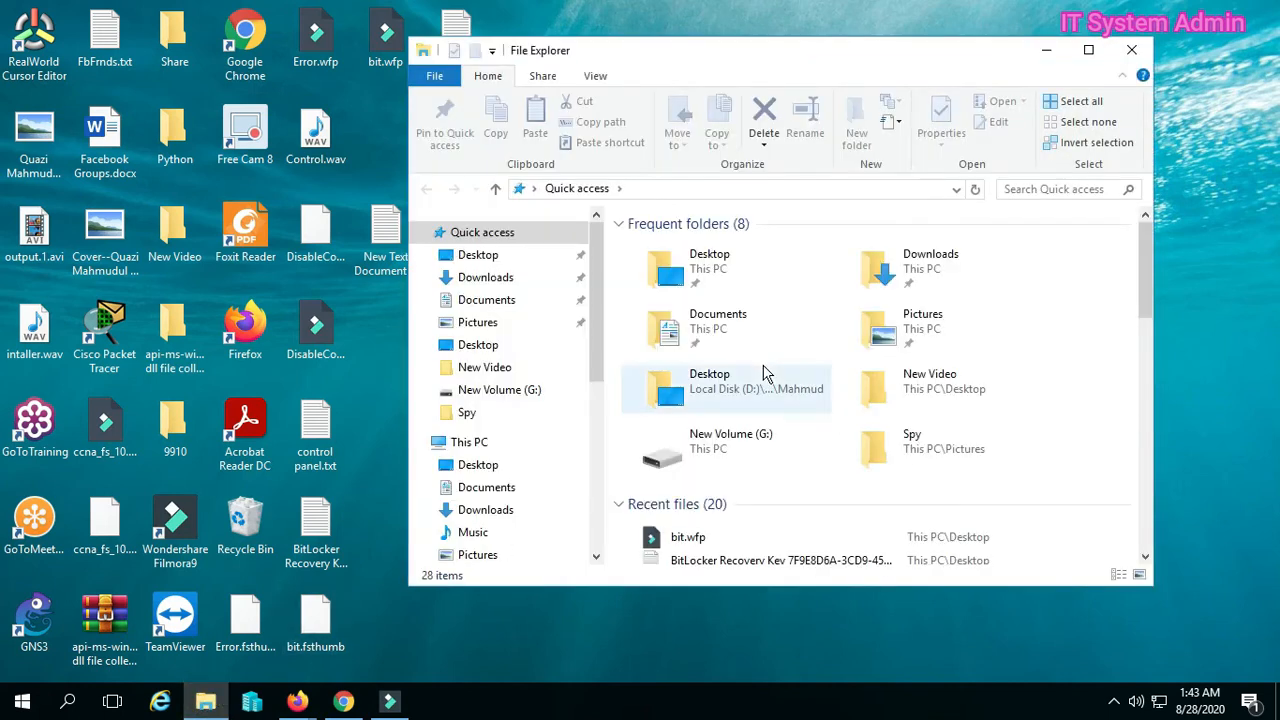
click(1088, 50)
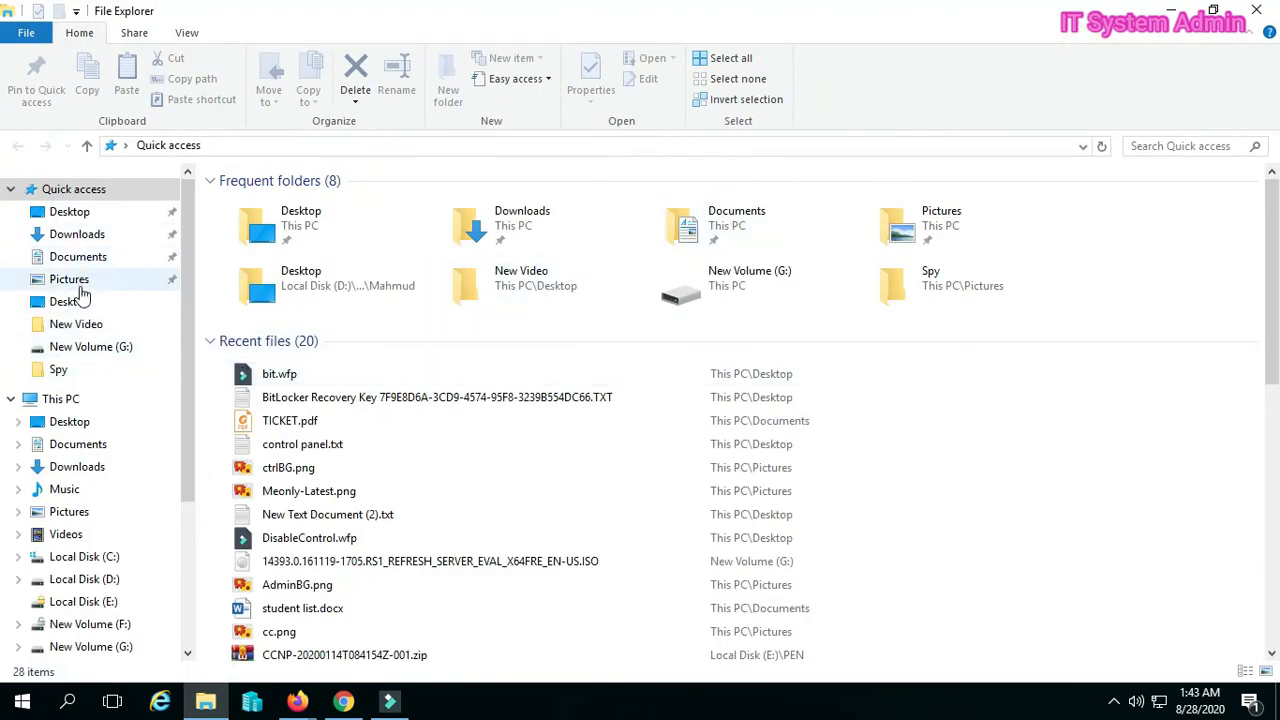
click(117, 399)
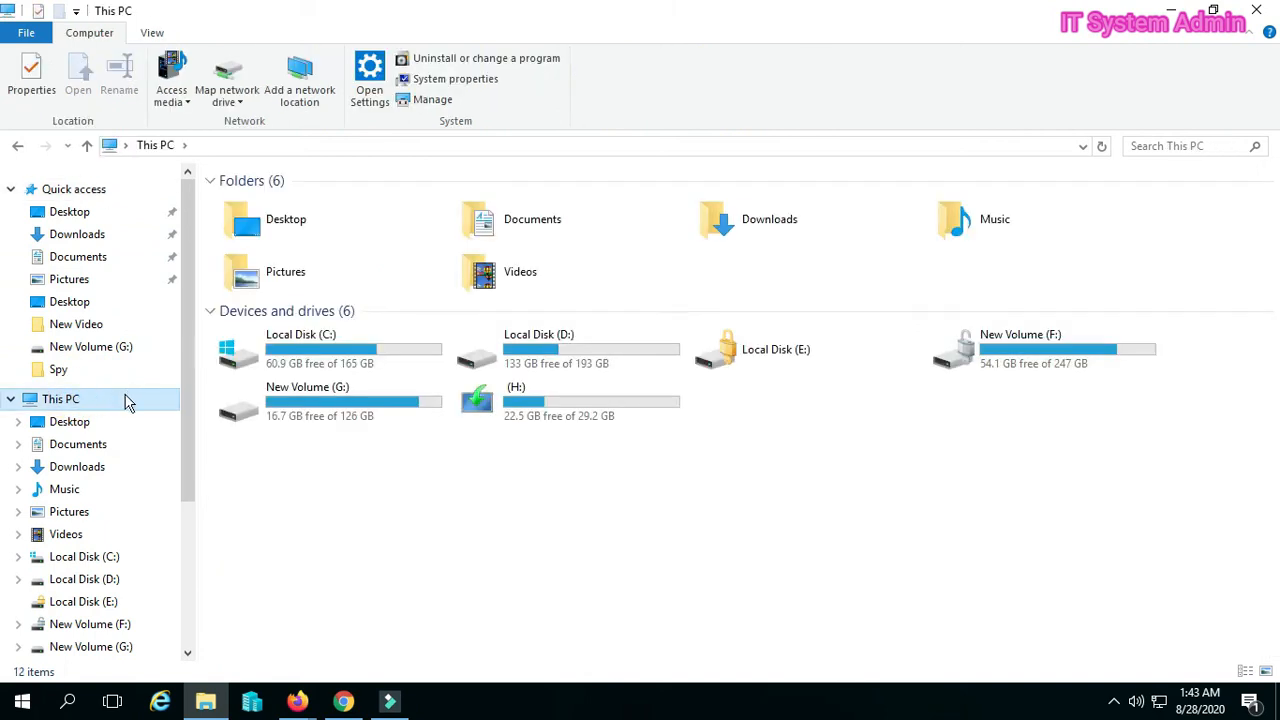
click(765, 366)
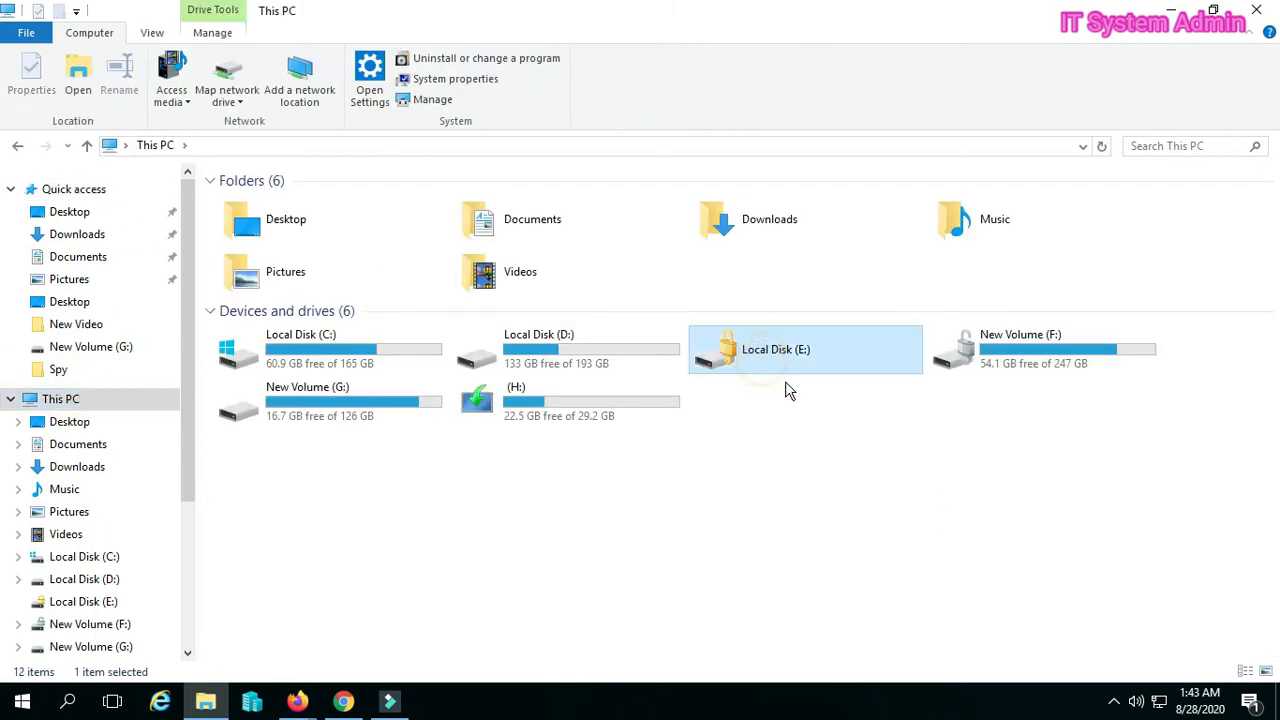
drag(833, 431, 722, 308)
click(855, 520)
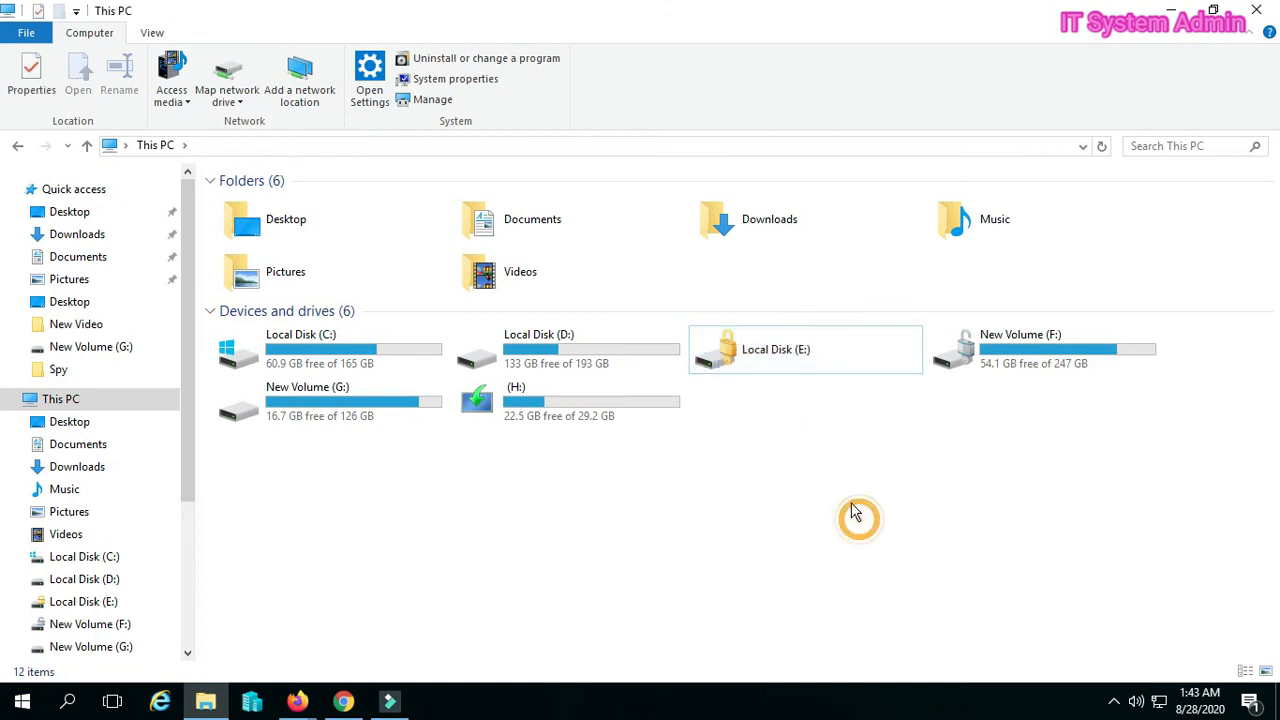
Unlock the BitLocker-protected Local Disk (E:) by entering the drive password
double_click(771, 354)
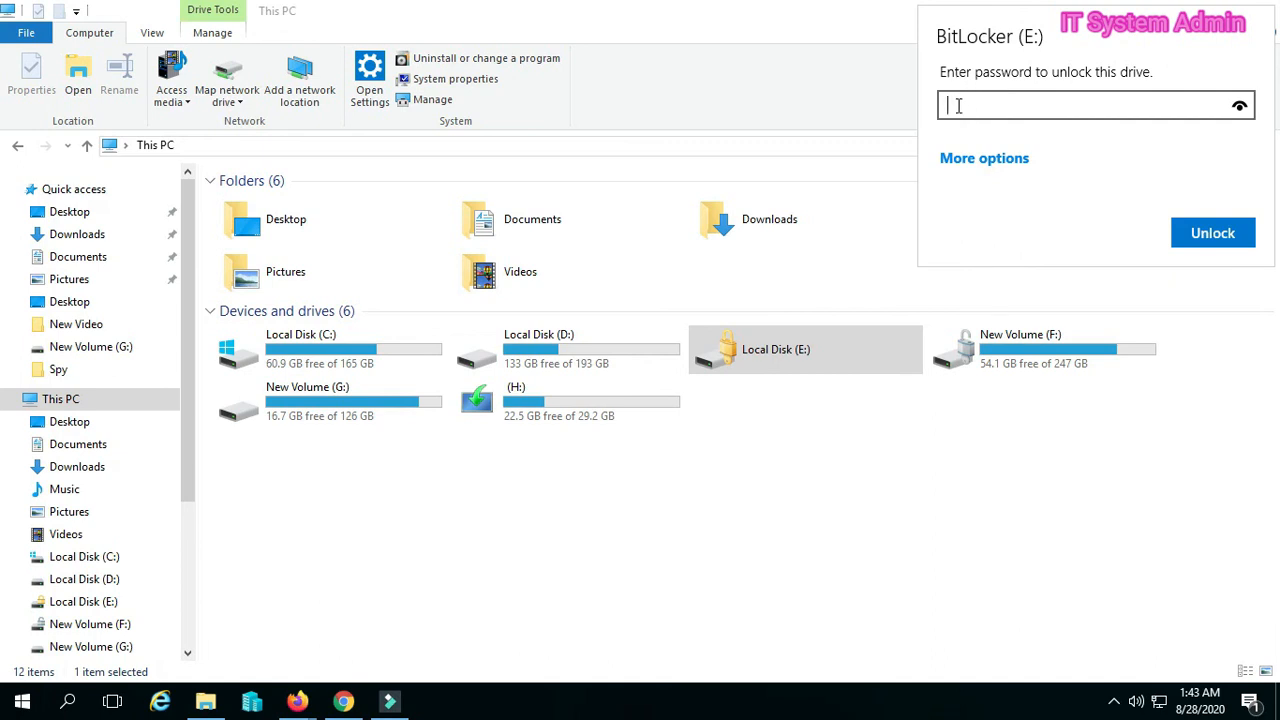
text(aaaaaaaaaaa)
click(1217, 237)
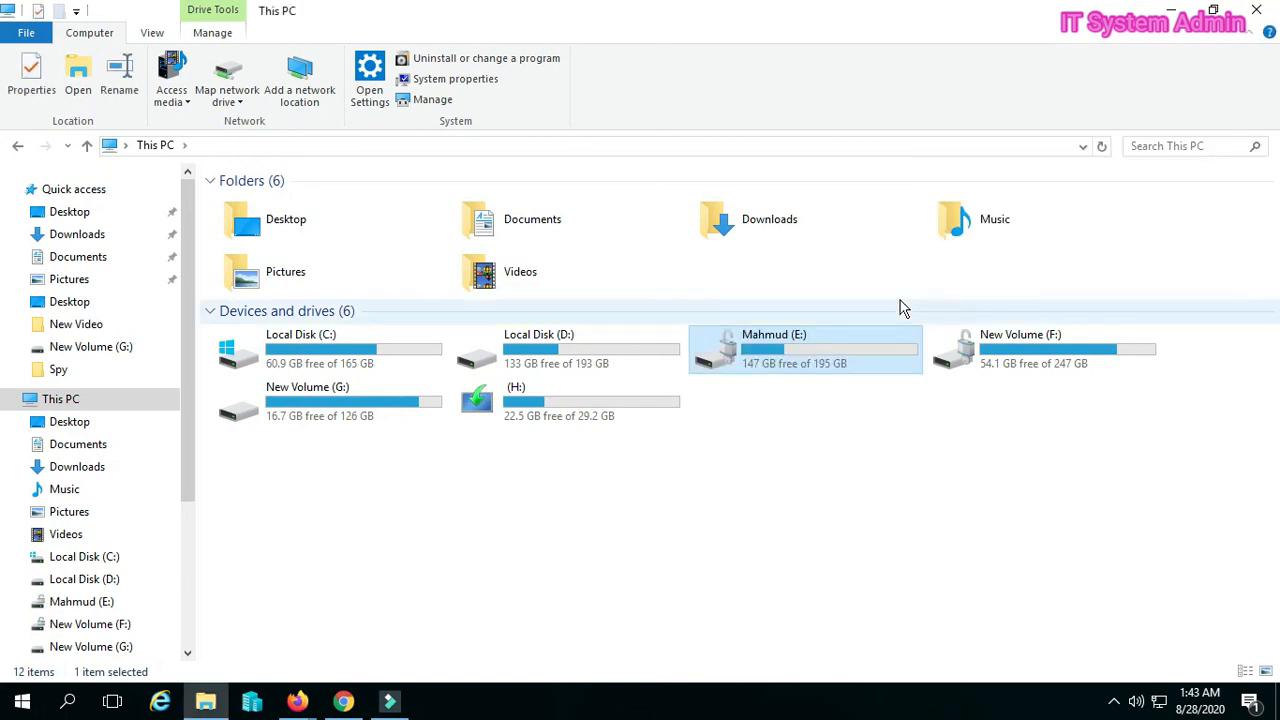
Open the E: drive to examine its contents, and close File Explorer
double_click(797, 362)
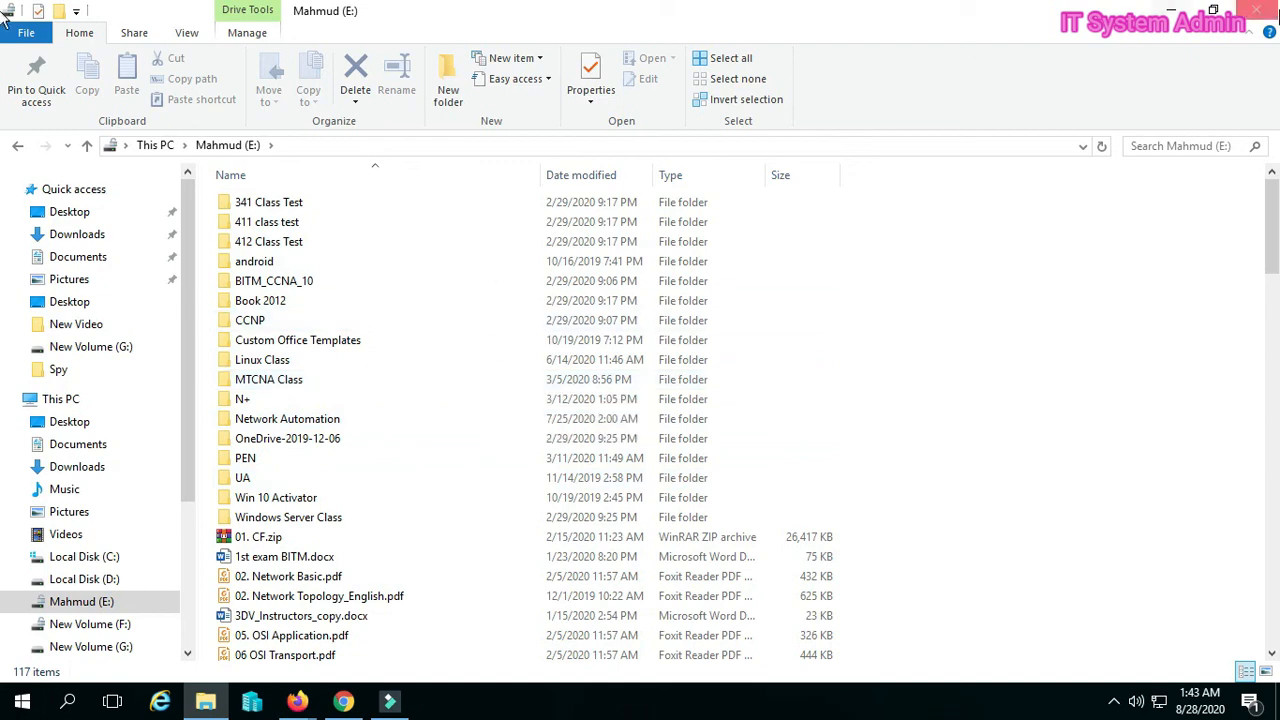
click(1262, 12)
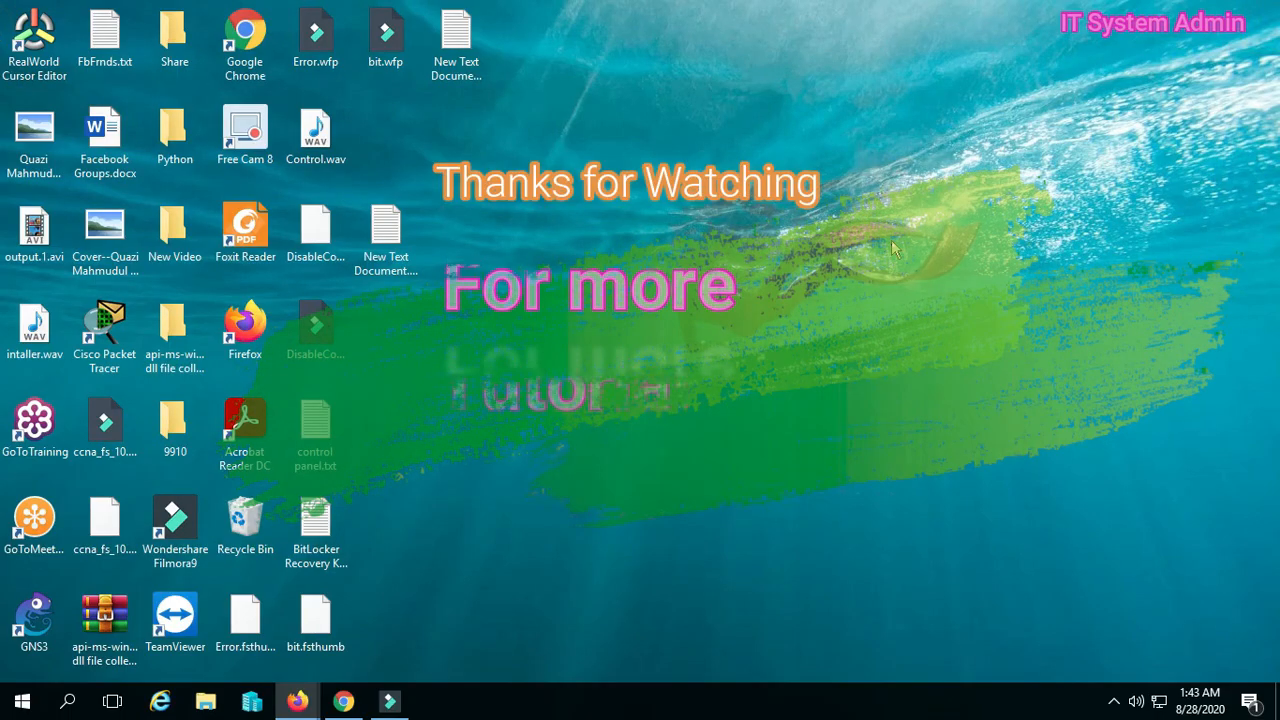